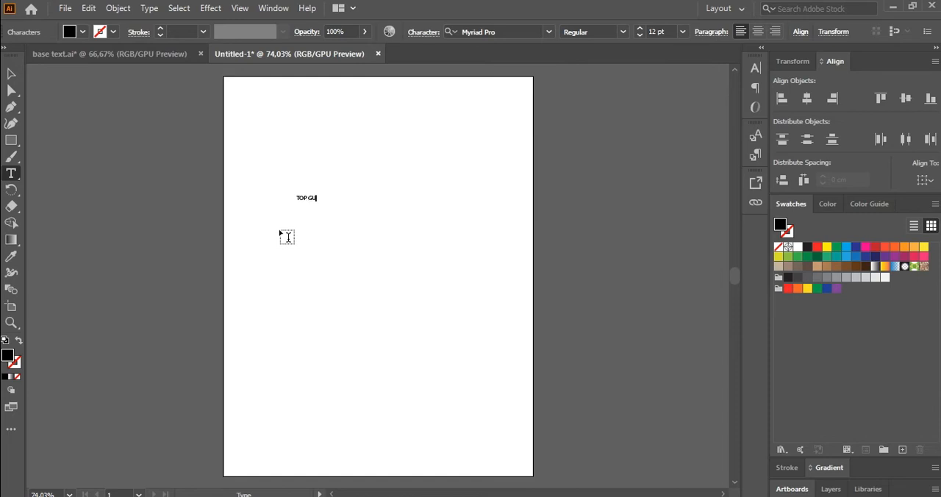
Step: Complete the title text as TOP GUN and enlarge it to about 102 pt across the upper half of the page
{"action": "type", "text": "N"}
{"action": "left_click", "coordinate": [12, 74]}
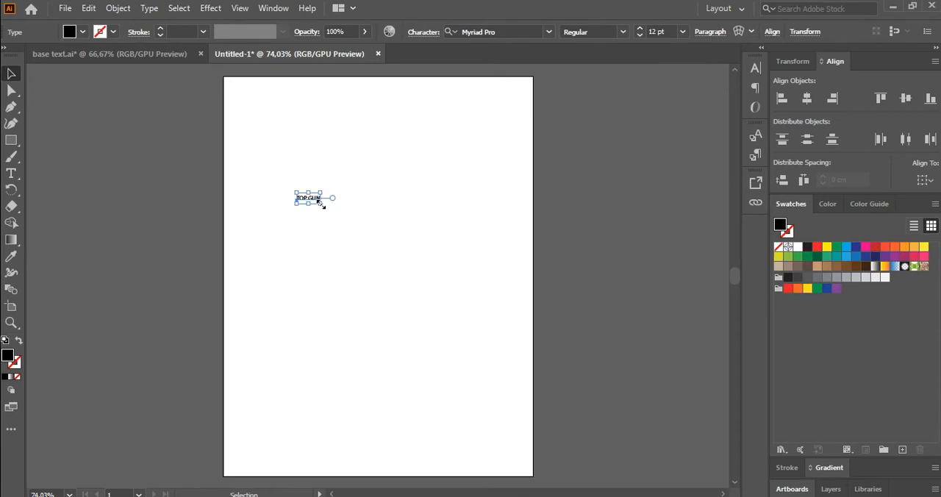
{"action": "left_click_drag", "start_coordinate": [321, 203], "coordinate": [333, 213]}
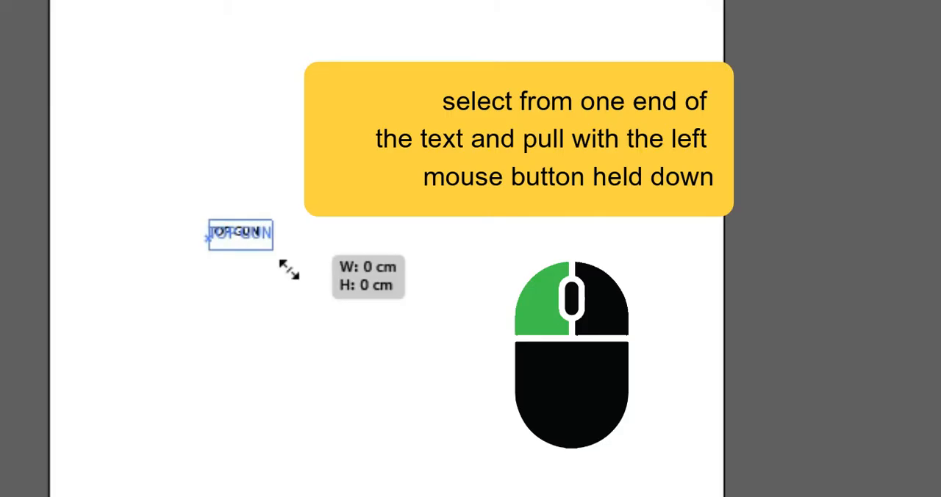
{"action": "left_click_drag", "start_coordinate": [288, 270], "coordinate": [470, 394]}
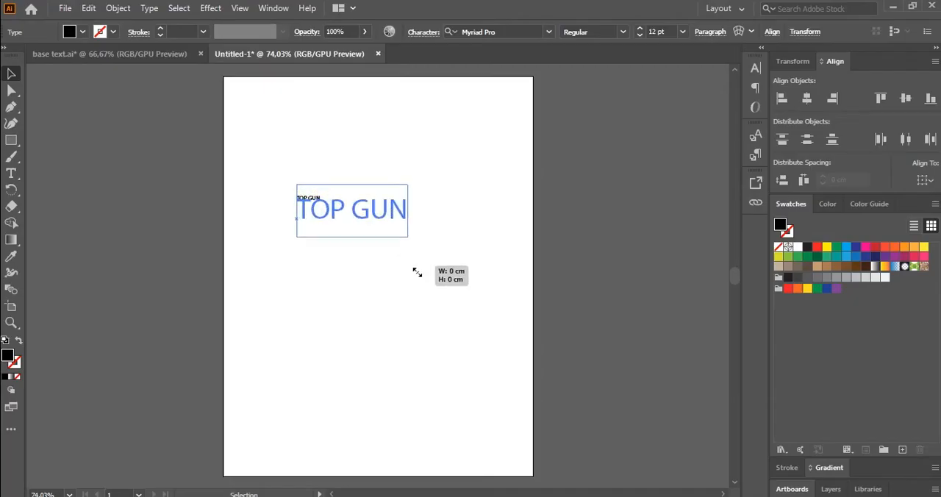
{"action": "left_click_drag", "start_coordinate": [417, 273], "coordinate": [498, 326]}
{"action": "left_click_drag", "start_coordinate": [483, 229], "coordinate": [468, 214]}
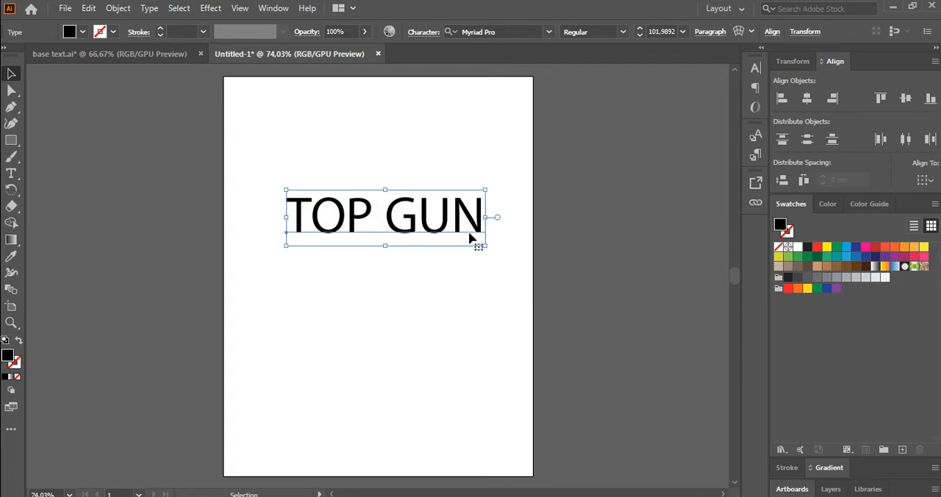
{"action": "left_click", "coordinate": [475, 276]}
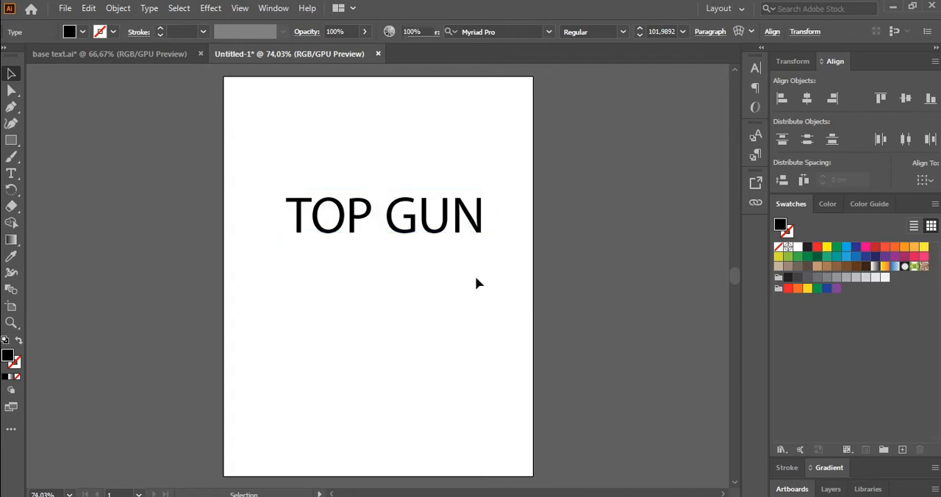
Step: Change the title text's font to TOP GUN
{"action": "left_click", "coordinate": [475, 228]}
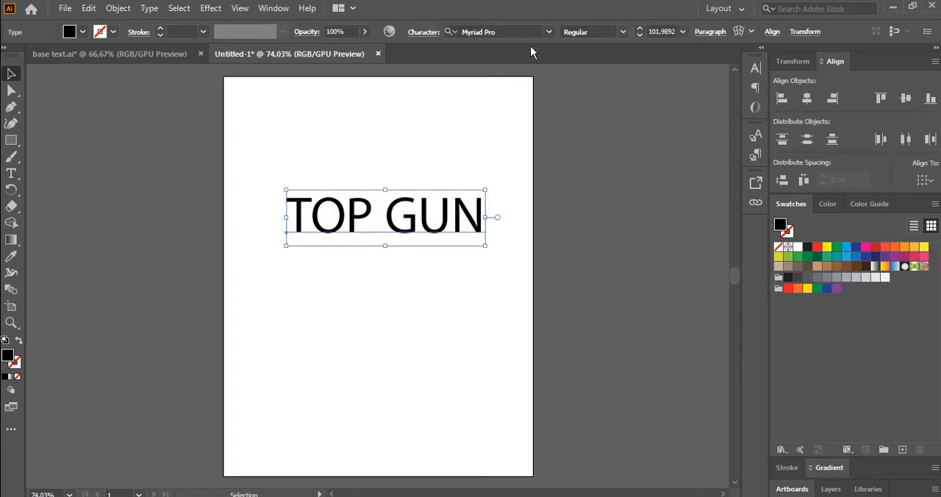
{"action": "left_click", "coordinate": [528, 32]}
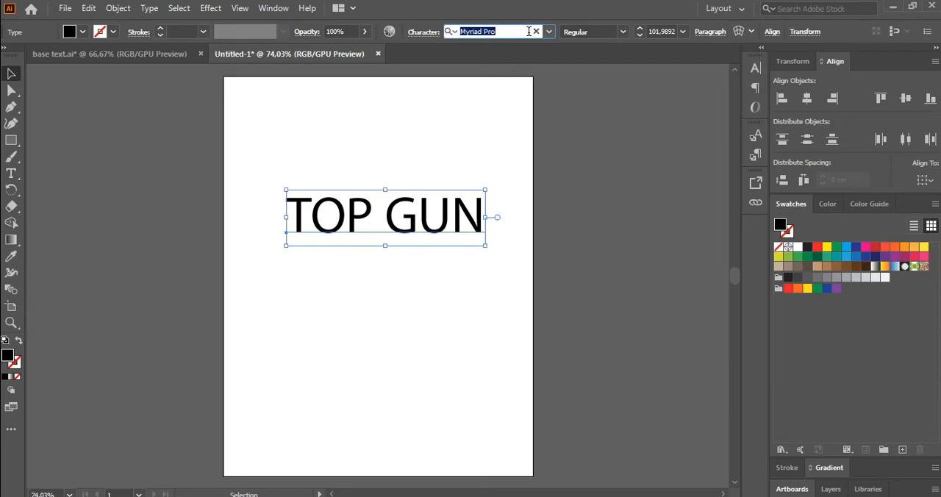
{"action": "type", "text": "TO"}
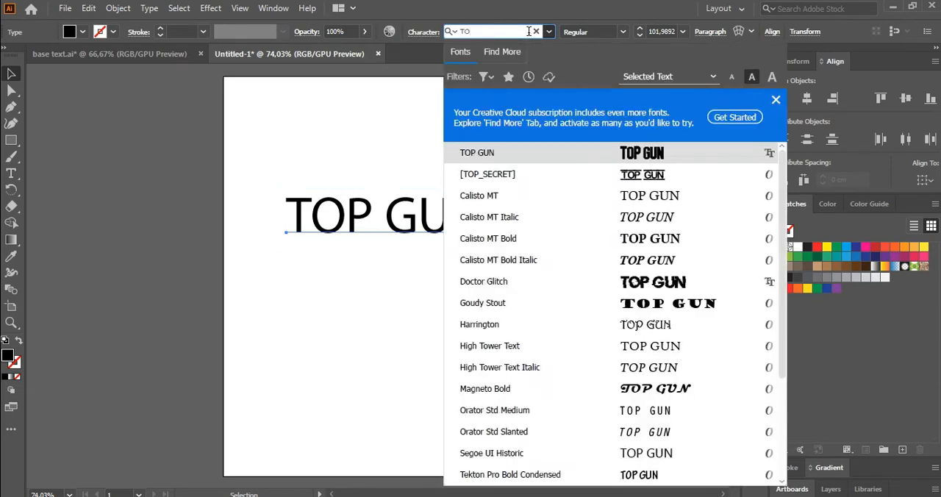
{"action": "left_click", "coordinate": [505, 153]}
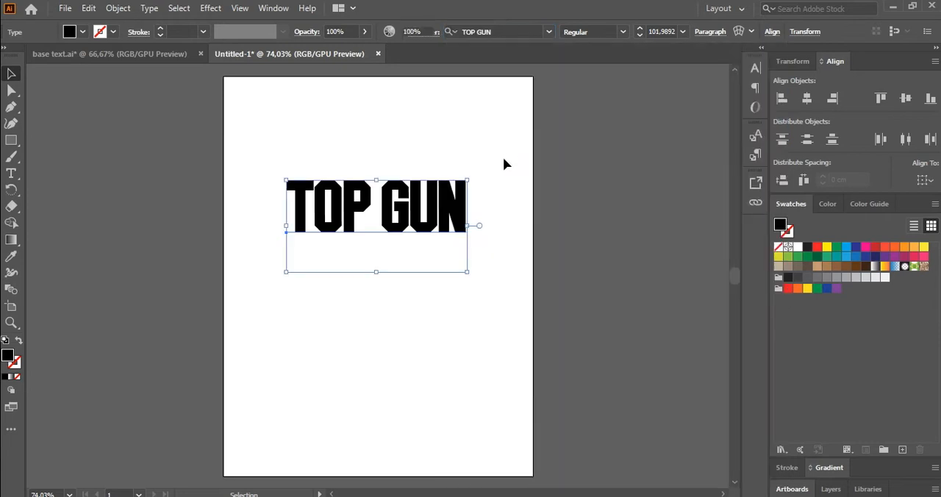
{"action": "left_click", "coordinate": [503, 162]}
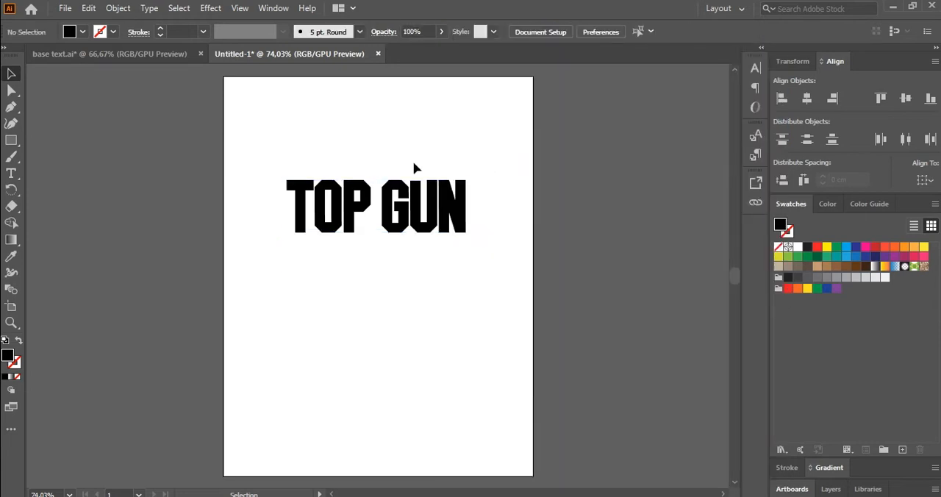
Step: Place the jet sunset image wallpapertip_top-gun-wallpaper_319847 on the page as a linked file
{"action": "left_click", "coordinate": [65, 8]}
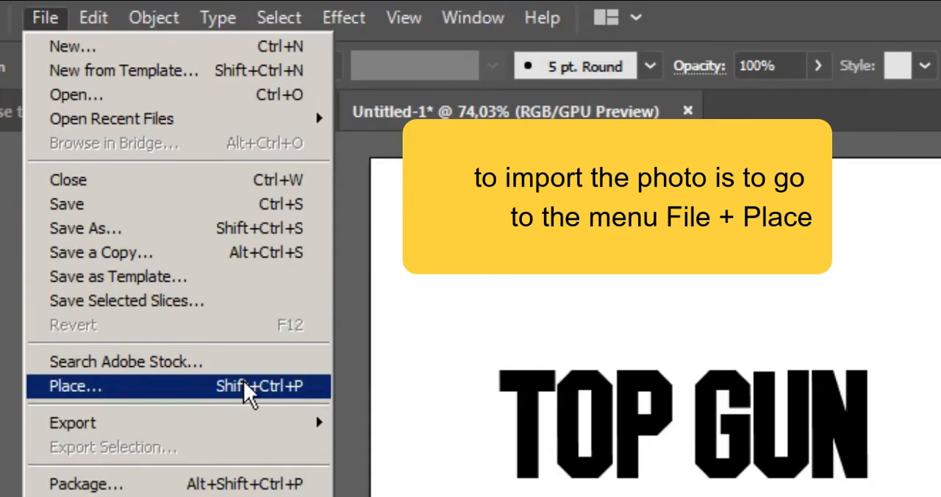
{"action": "left_click", "coordinate": [244, 385]}
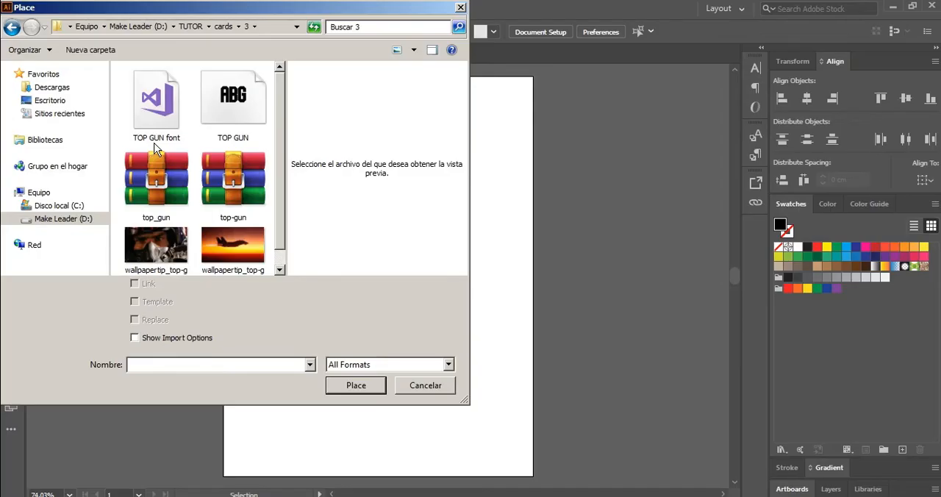
{"action": "left_click", "coordinate": [219, 252]}
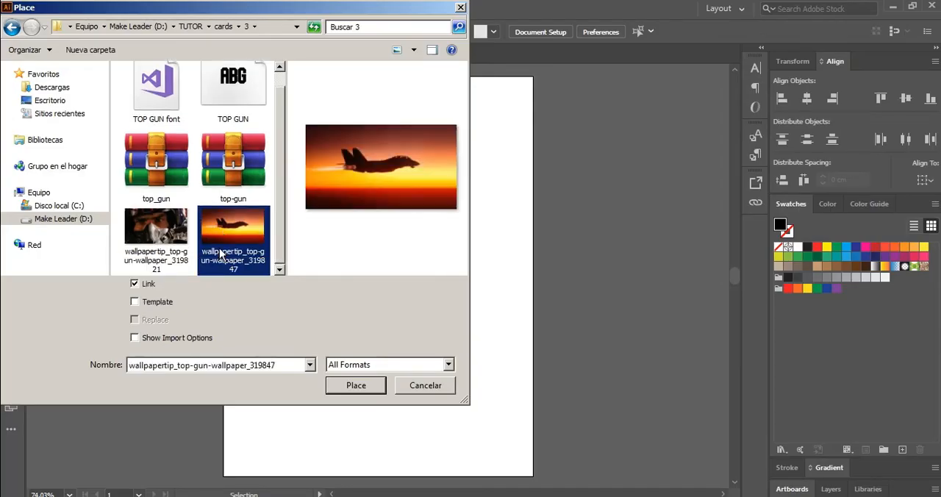
{"action": "left_click", "coordinate": [349, 388]}
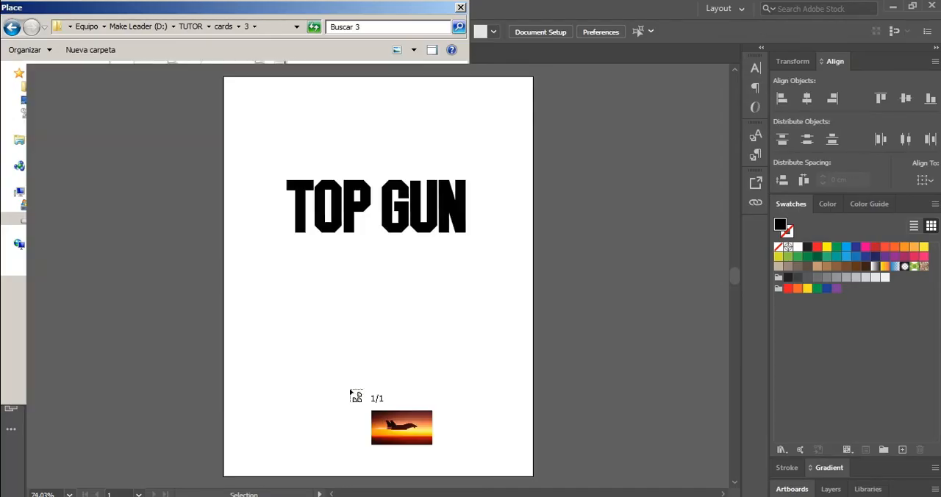
{"action": "left_click", "coordinate": [258, 116]}
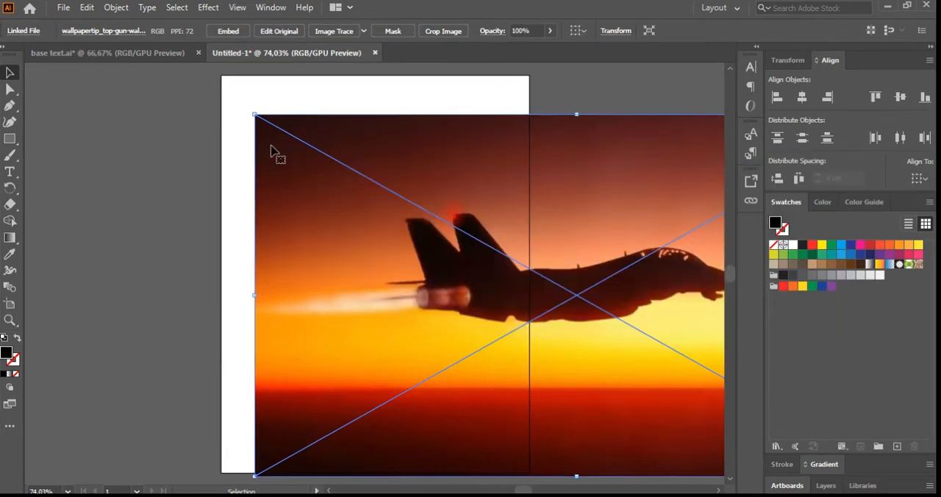
Step: Scale the jet image down proportionally to about 19.1 by 10.7 cm and position it over the TOP GUN text
{"action": "left_click", "coordinate": [243, 147]}
{"action": "left_click", "coordinate": [260, 122]}
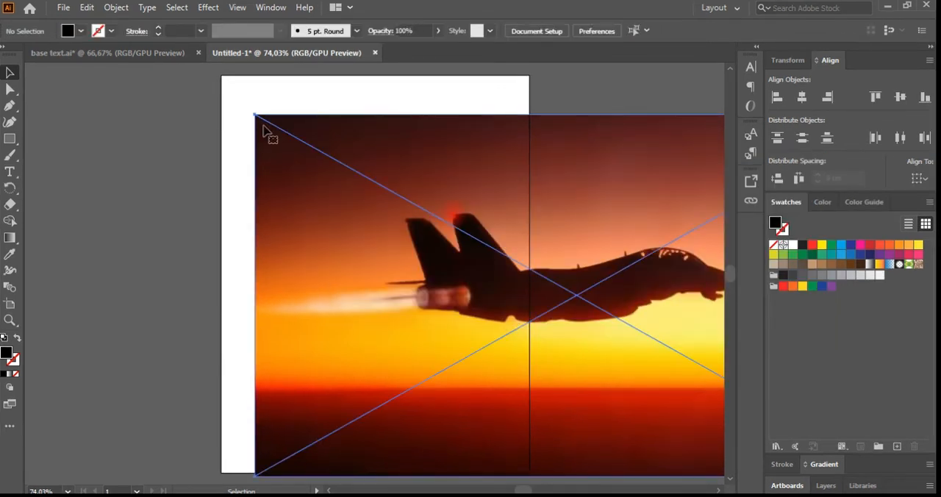
{"action": "left_click_drag", "start_coordinate": [253, 116], "coordinate": [479, 242]}
{"action": "left_click_drag", "start_coordinate": [571, 309], "coordinate": [297, 156]}
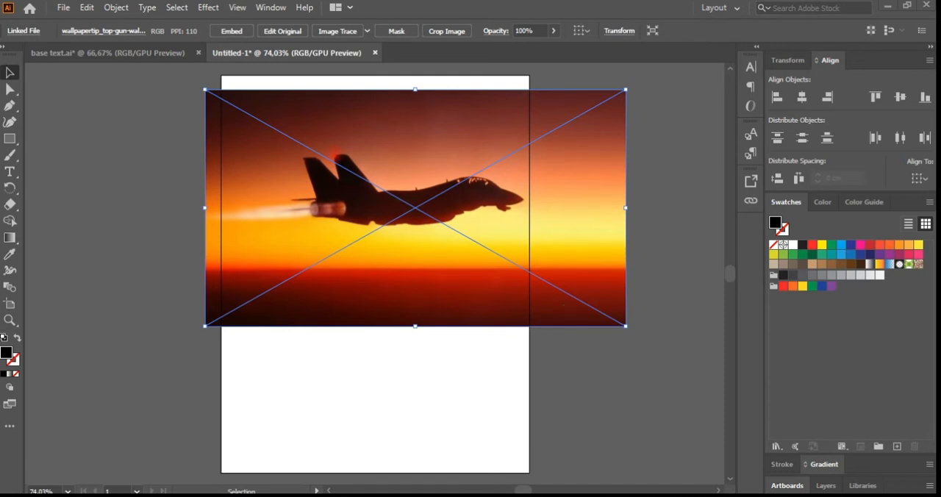
{"action": "key", "text": "a"}
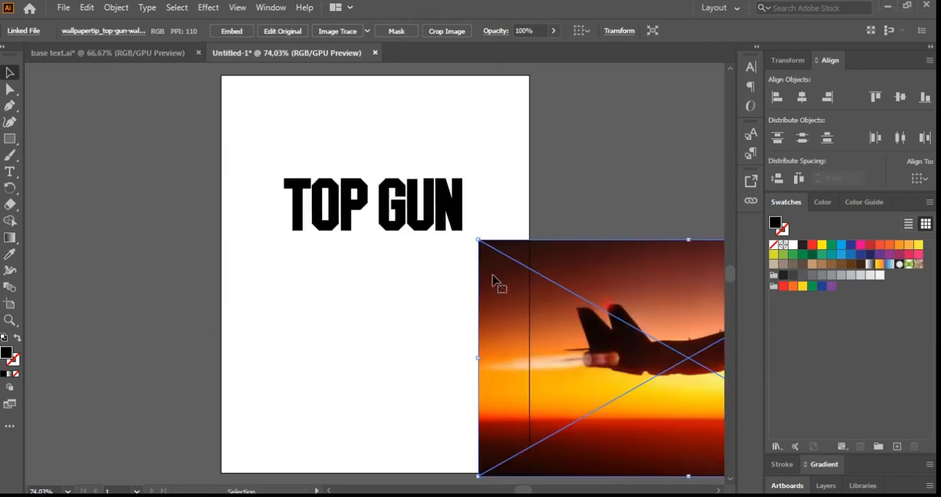
{"action": "left_click_drag", "start_coordinate": [501, 278], "coordinate": [463, 268]}
{"action": "left_click_drag", "start_coordinate": [427, 232], "coordinate": [601, 329]}
{"action": "left_click_drag", "start_coordinate": [664, 380], "coordinate": [308, 182]}
{"action": "left_click_drag", "start_coordinate": [492, 270], "coordinate": [518, 301]}
{"action": "left_click_drag", "start_coordinate": [462, 227], "coordinate": [452, 230]}
Step: Send the jet image to the back, behind the TOP GUN text
{"action": "right_click", "coordinate": [453, 231]}
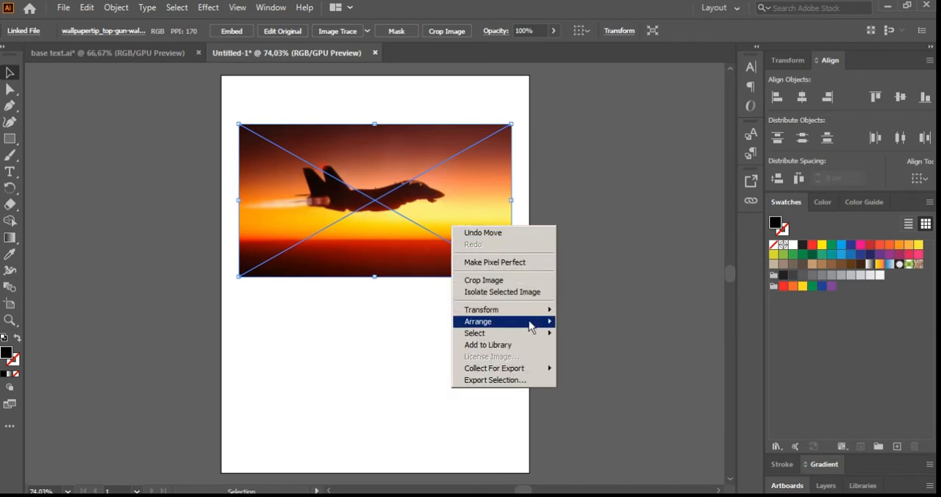
{"action": "mouse_move", "coordinate": [531, 328]}
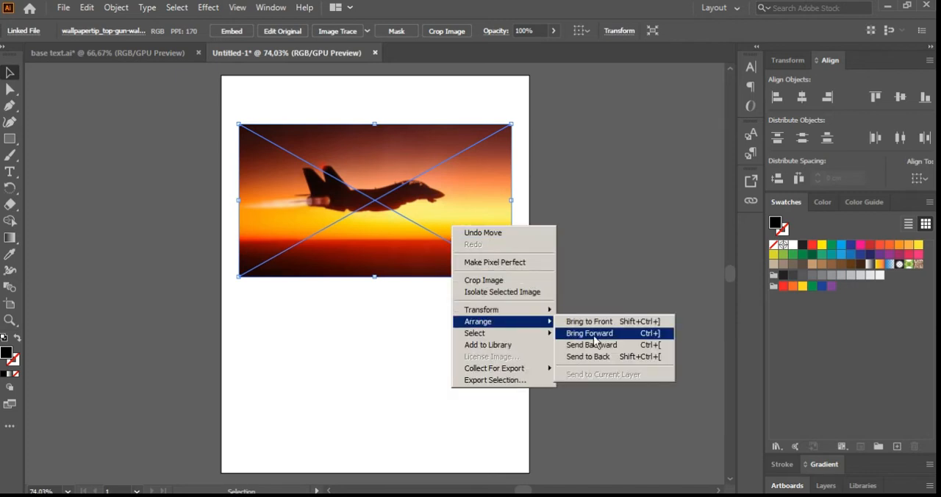
{"action": "left_click", "coordinate": [637, 363]}
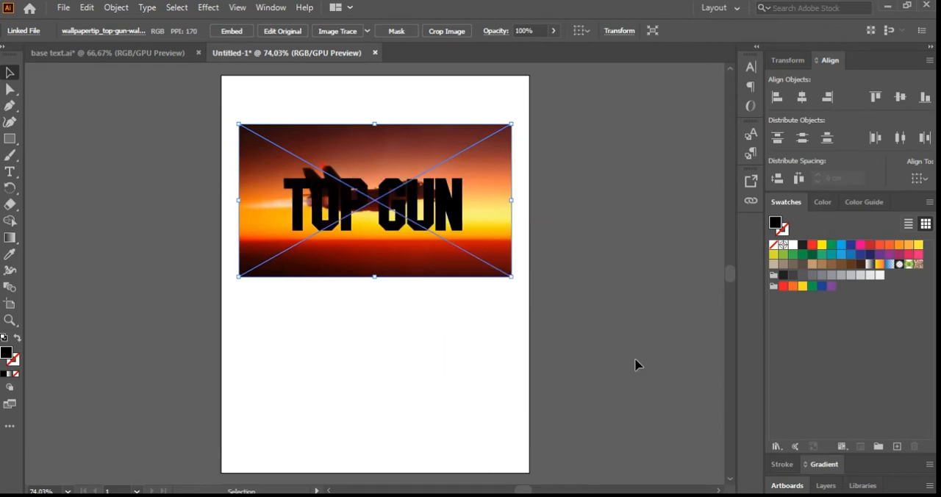
{"action": "left_click", "coordinate": [637, 364]}
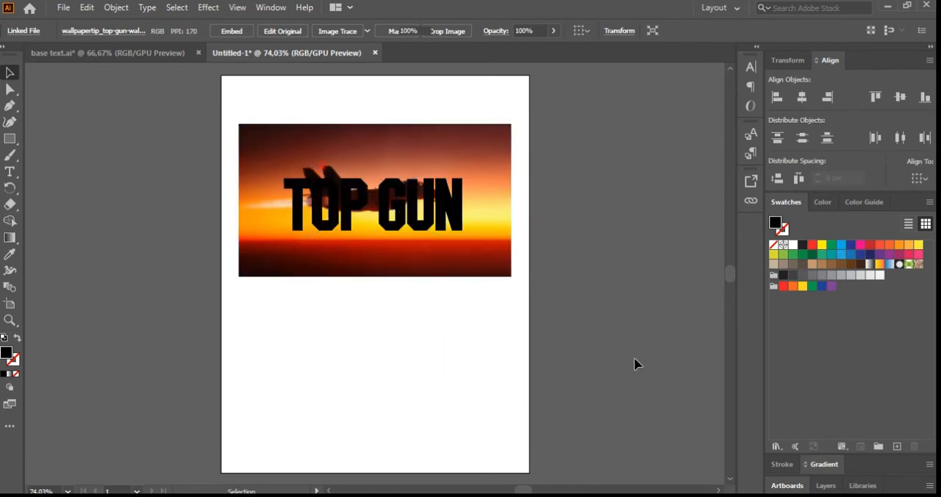
Step: Move the TOP GUN text slightly up over the image and convert it to outlines
{"action": "left_click", "coordinate": [451, 222]}
{"action": "left_click_drag", "start_coordinate": [448, 220], "coordinate": [453, 218]}
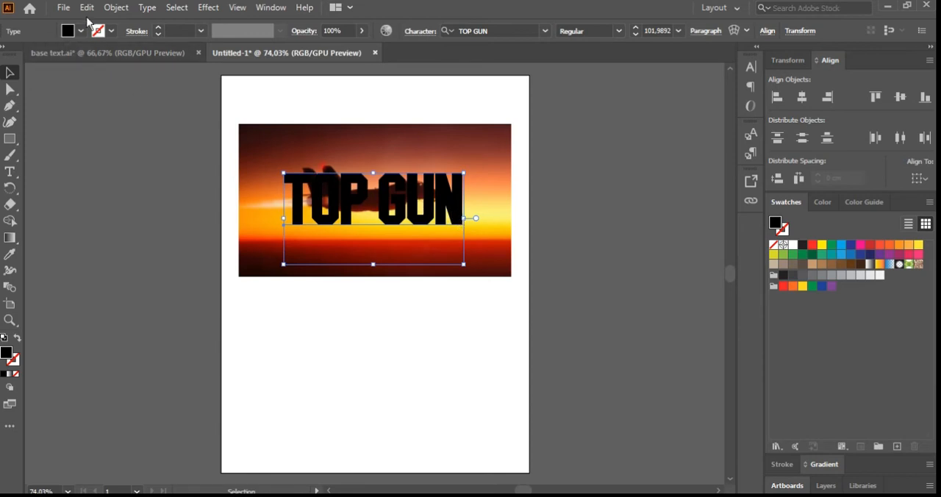
{"action": "left_click", "coordinate": [143, 9]}
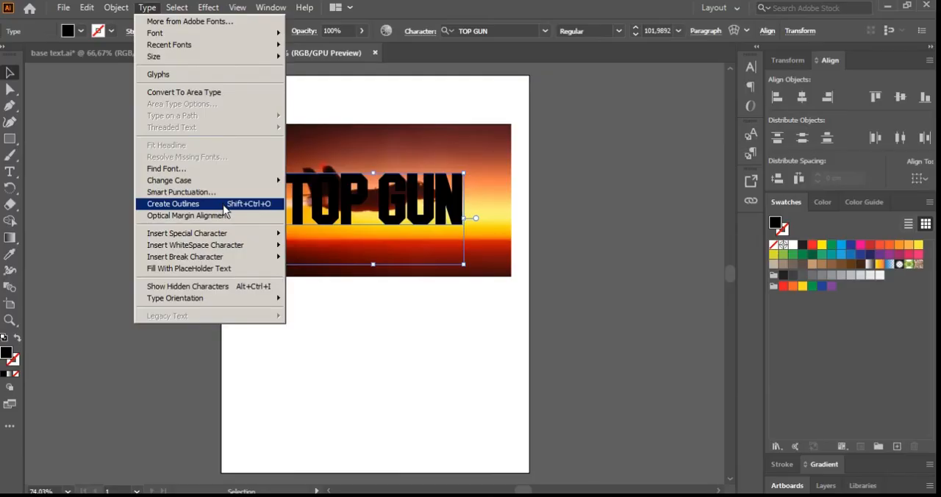
{"action": "left_click", "coordinate": [225, 207]}
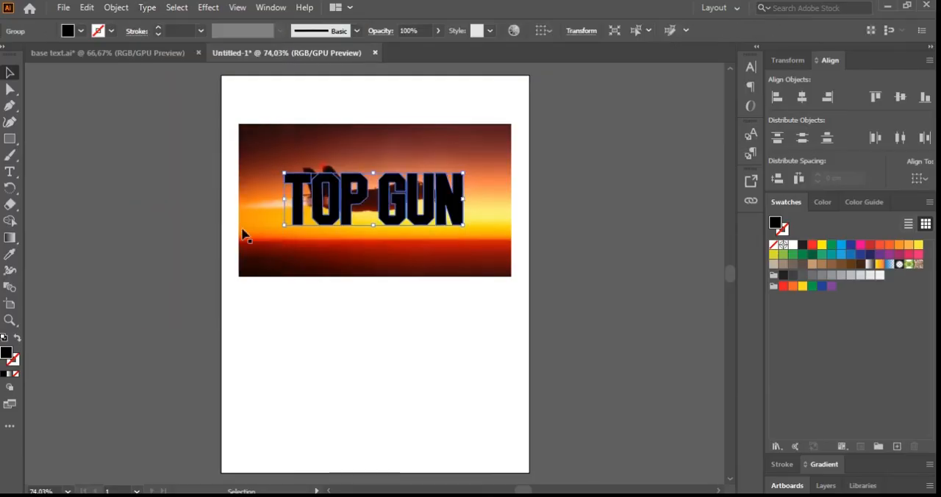
{"action": "left_click", "coordinate": [307, 323]}
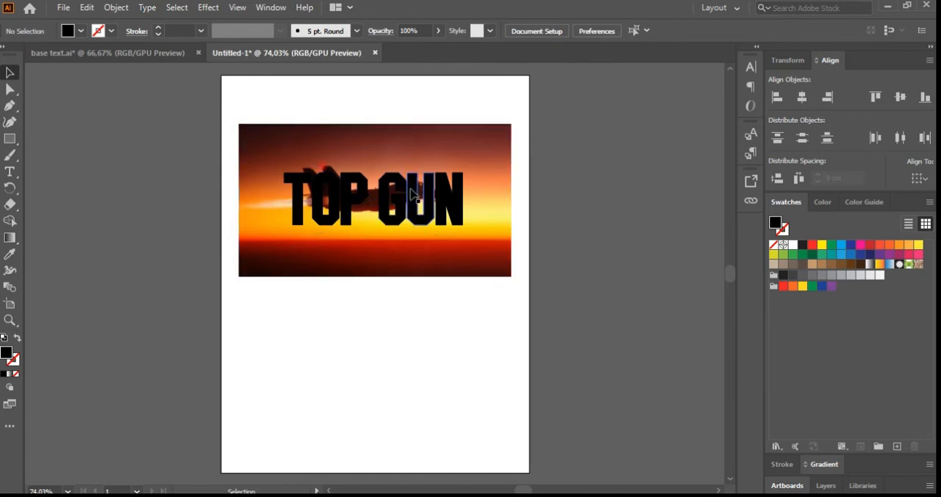
Step: Ungroup the outlined TOP GUN lettering into separate letters
{"action": "left_click", "coordinate": [404, 207]}
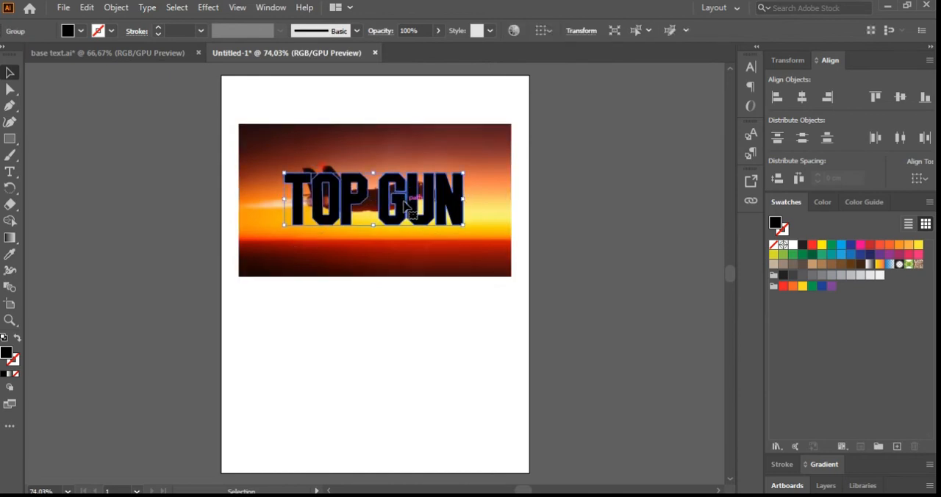
{"action": "right_click", "coordinate": [406, 208]}
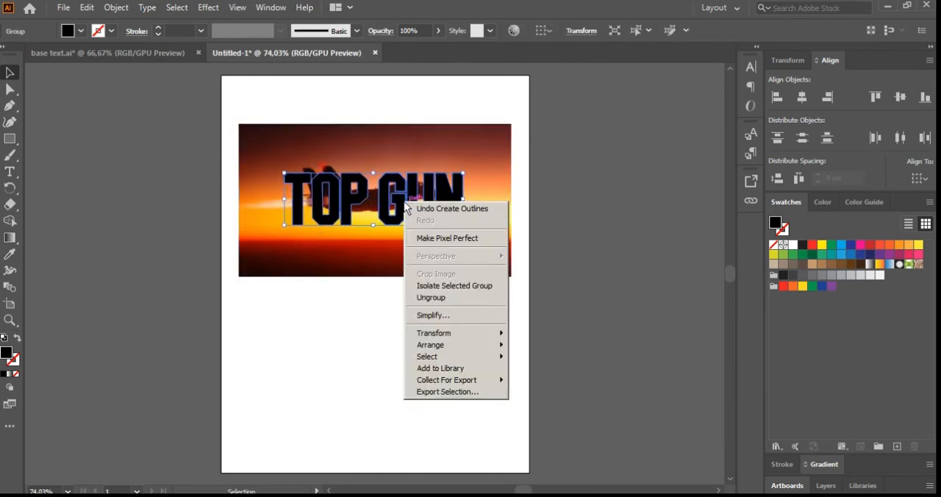
{"action": "left_click", "coordinate": [472, 297]}
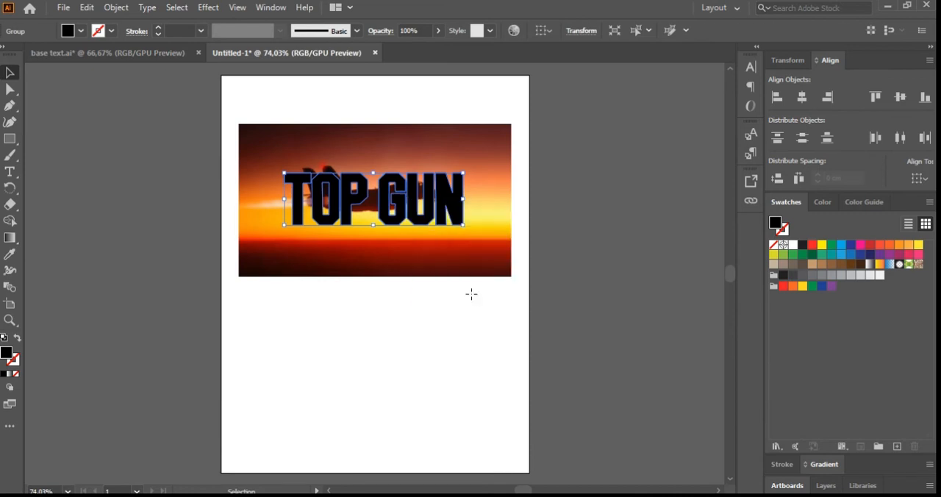
{"action": "left_click", "coordinate": [472, 296]}
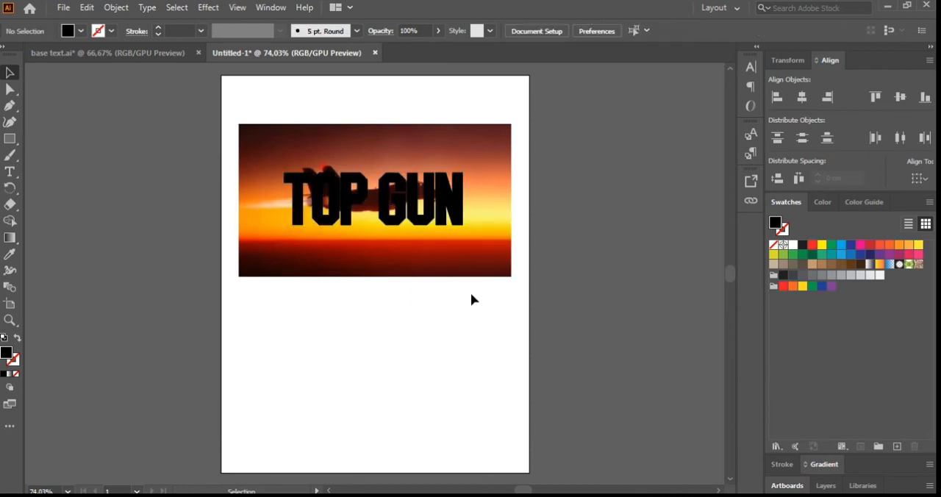
Step: Make a clipping mask from the letter T and the jet image so the image fills only that letter
{"action": "left_click", "coordinate": [335, 144]}
{"action": "right_click", "coordinate": [336, 144]}
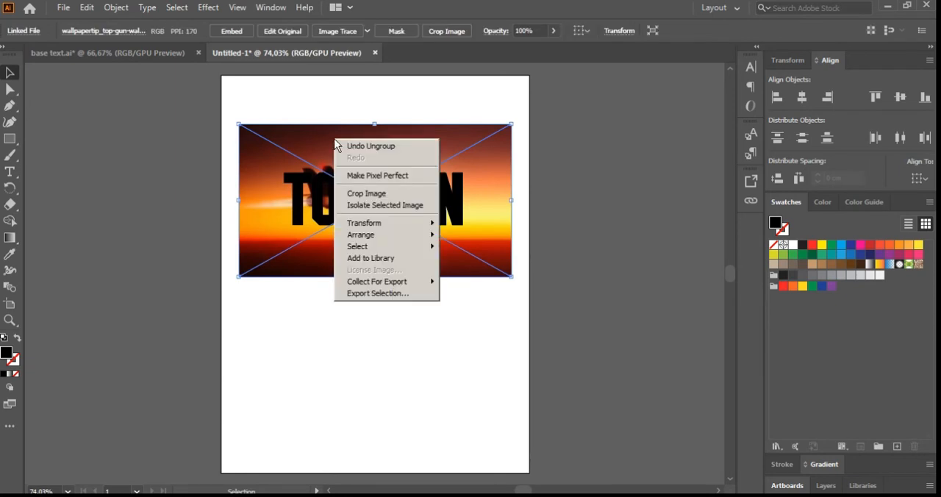
{"action": "left_click", "coordinate": [321, 99]}
{"action": "left_click", "coordinate": [340, 147]}
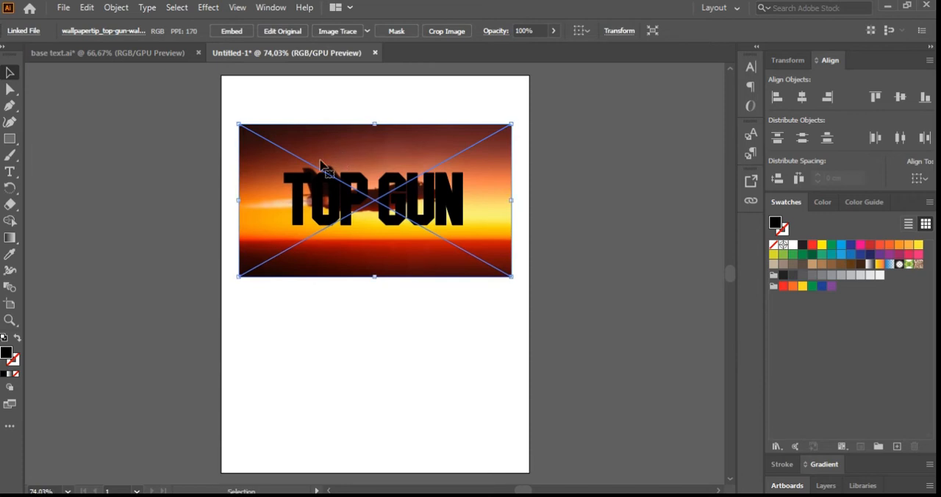
{"action": "left_click", "coordinate": [310, 180], "text": "shift"}
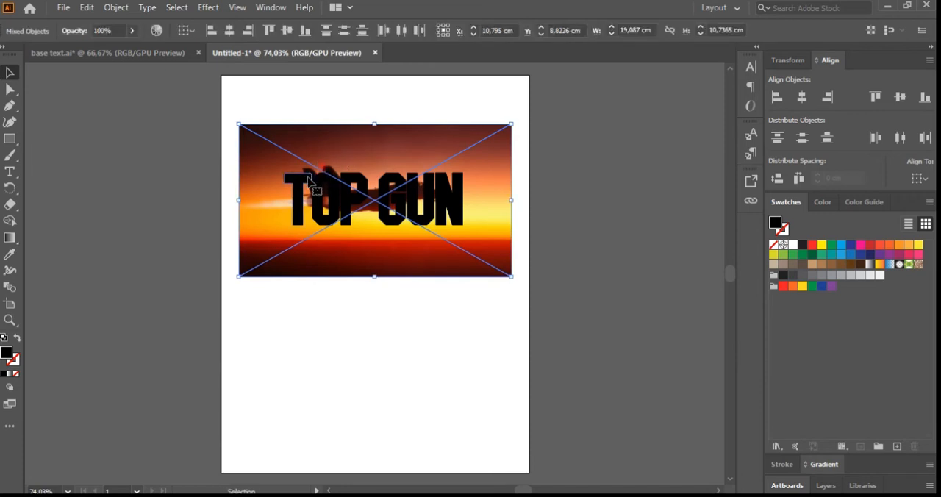
{"action": "right_click", "coordinate": [309, 182]}
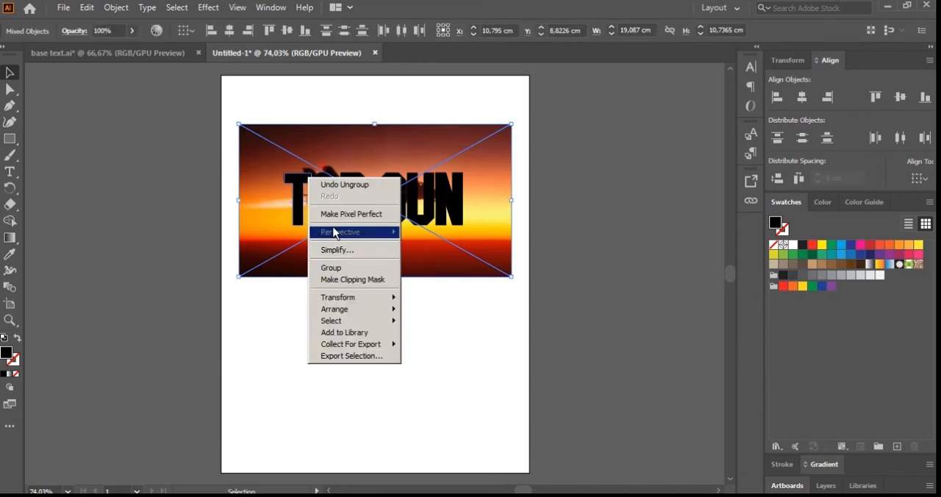
{"action": "mouse_move", "coordinate": [372, 315]}
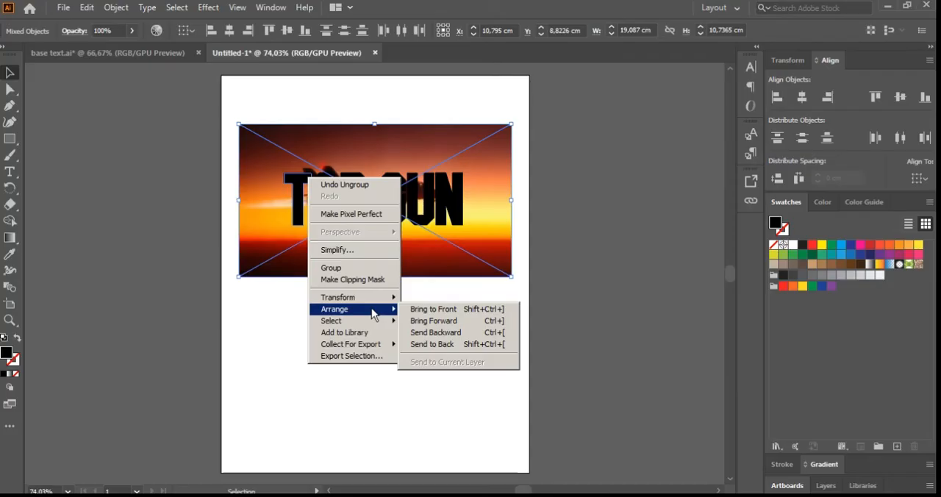
{"action": "left_click", "coordinate": [377, 280]}
{"action": "left_click", "coordinate": [380, 299]}
{"action": "key", "text": "a"}
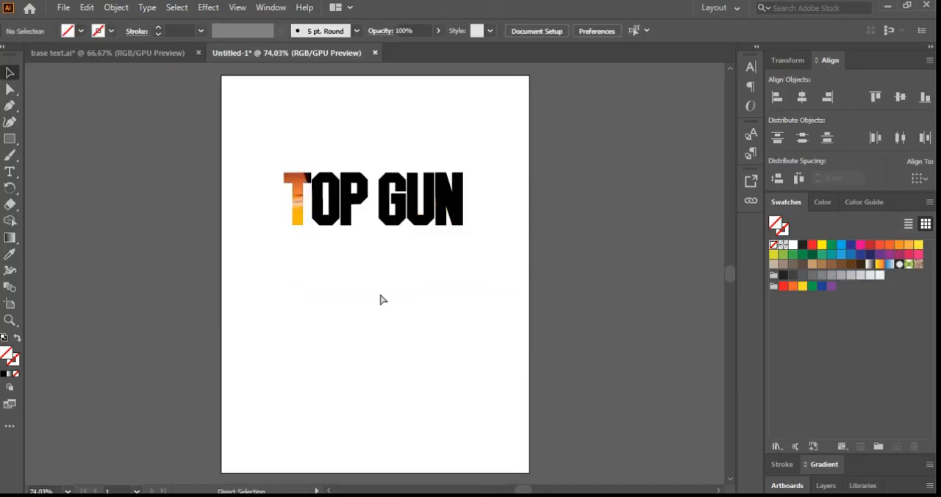
Step: Paste a copy of the jet image in place and send it to the back, behind the remaining black letters
{"action": "key", "text": "ctrl+z"}
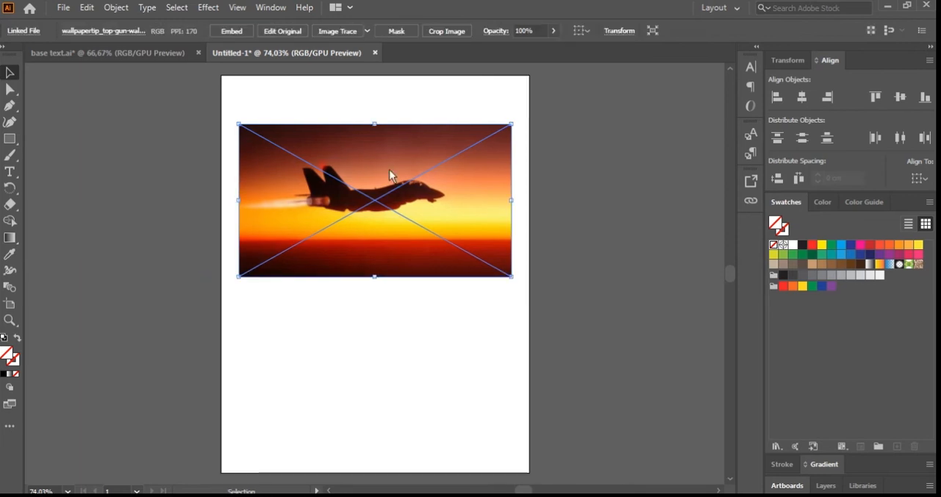
{"action": "right_click", "coordinate": [389, 169]}
{"action": "mouse_move", "coordinate": [445, 271]}
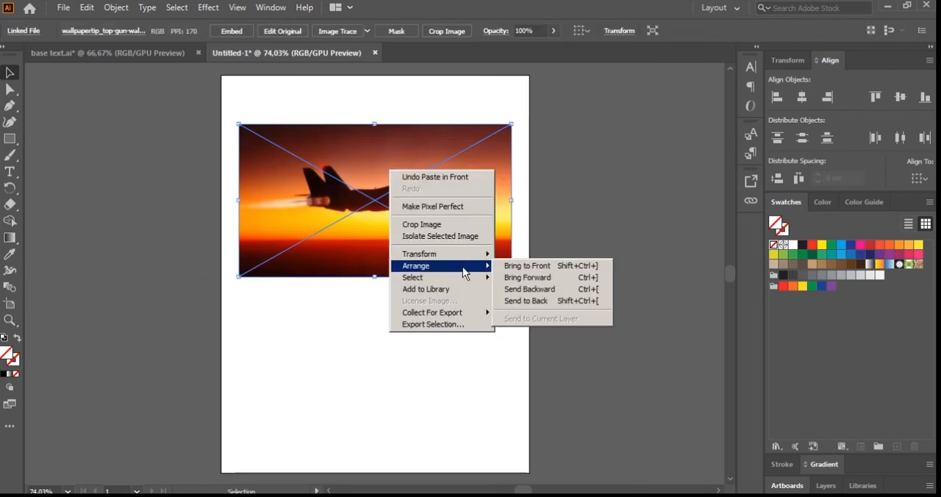
{"action": "left_click", "coordinate": [543, 306]}
{"action": "left_click", "coordinate": [344, 104]}
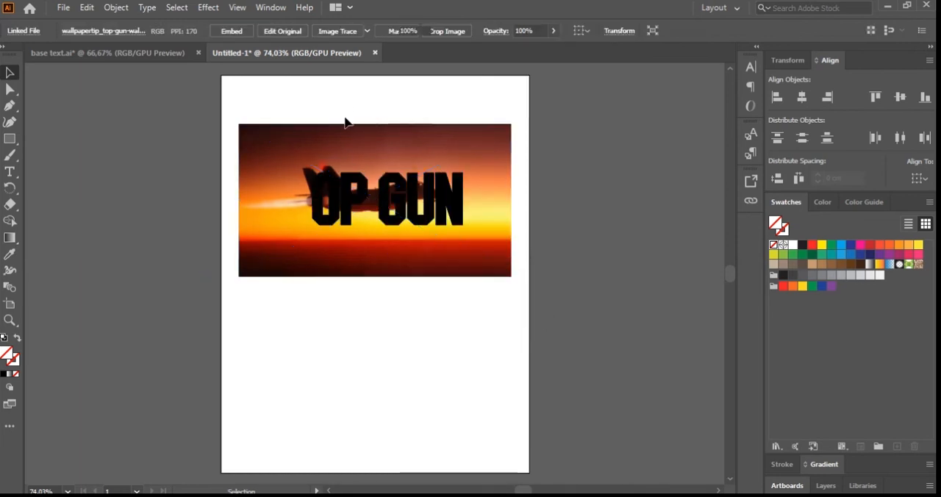
Step: Make a clipping mask from the letter O and the jet image copy
{"action": "left_click", "coordinate": [327, 182]}
{"action": "left_click", "coordinate": [346, 147], "text": "shift"}
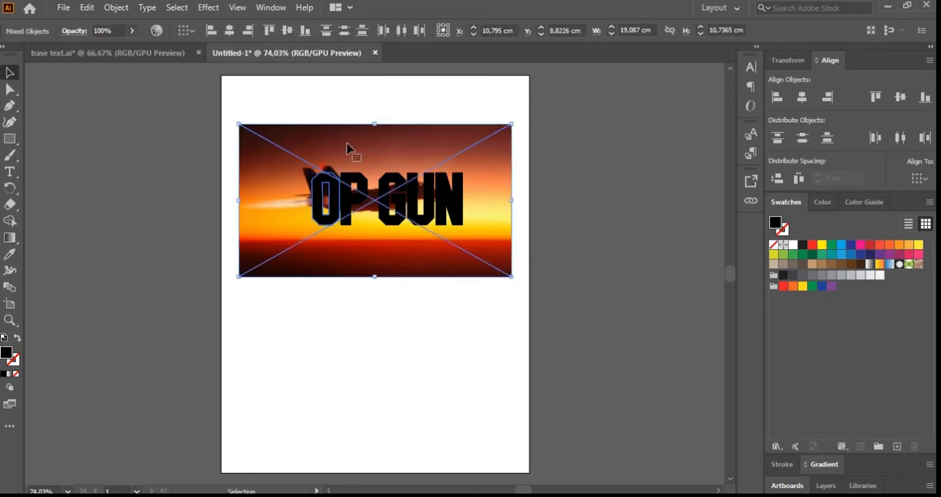
{"action": "right_click", "coordinate": [349, 149]}
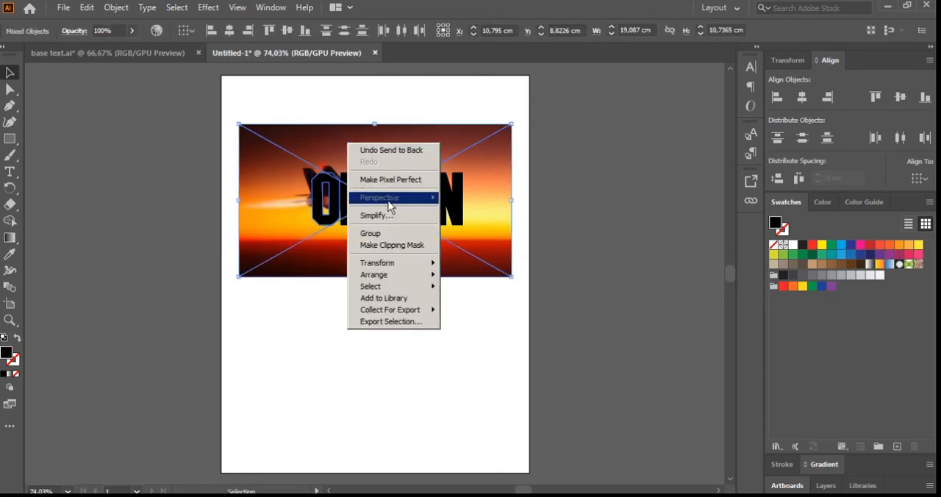
{"action": "left_click", "coordinate": [409, 244]}
{"action": "left_click", "coordinate": [397, 329]}
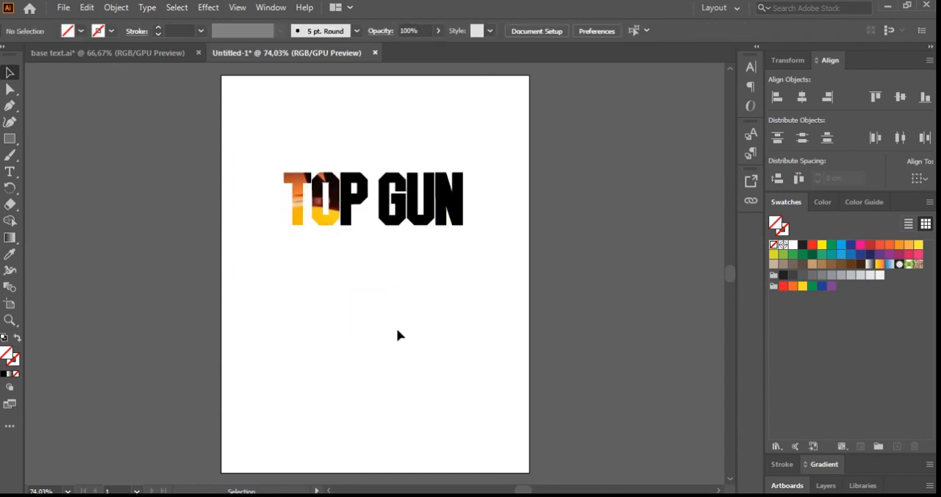
Step: Paste another jet image in place and send it behind the letters P, G, U and N
{"action": "key", "text": "ctrl+f"}
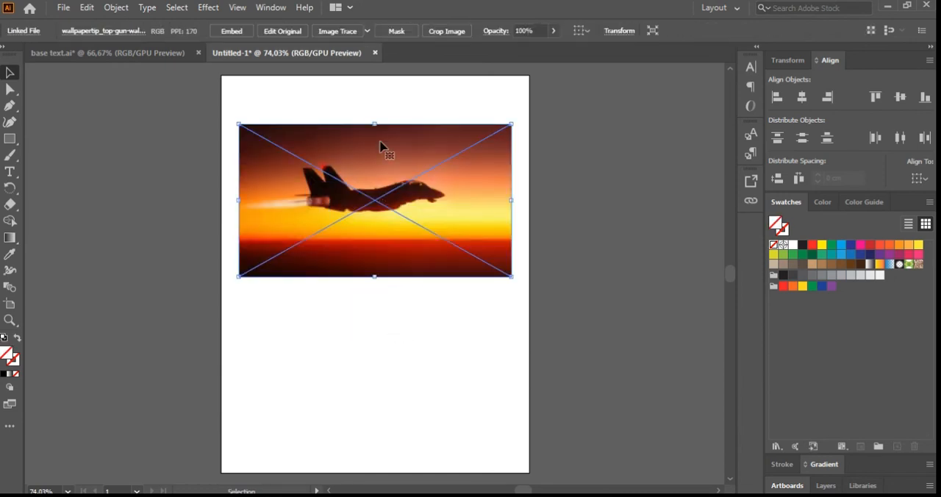
{"action": "right_click", "coordinate": [381, 144]}
{"action": "mouse_move", "coordinate": [439, 238]}
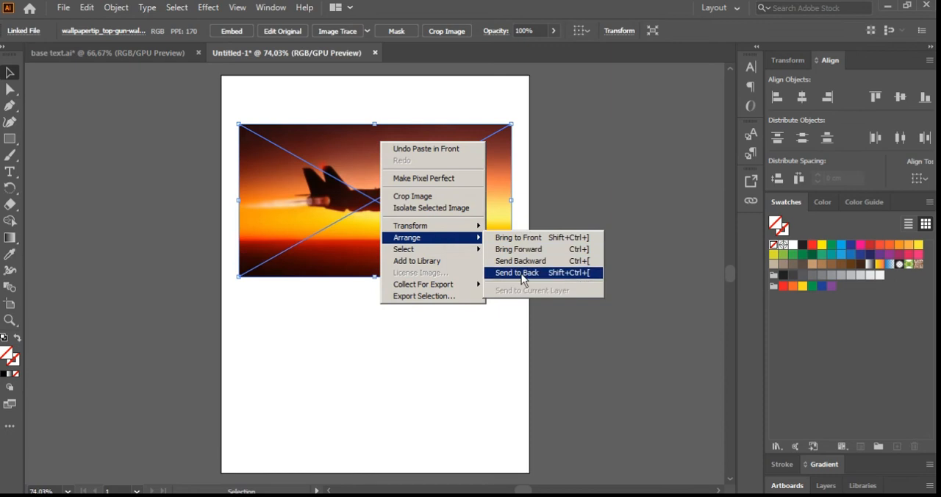
{"action": "left_click", "coordinate": [515, 273]}
{"action": "left_click", "coordinate": [460, 345]}
{"action": "left_click", "coordinate": [360, 197]}
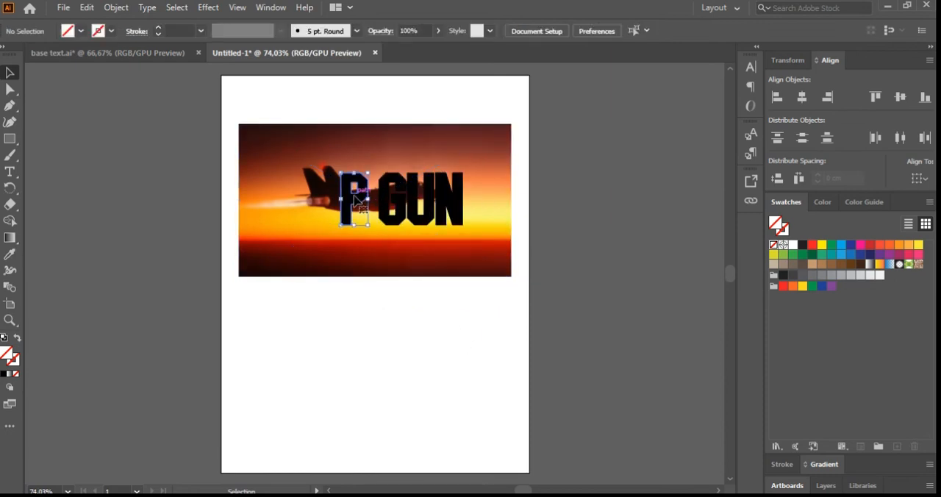
{"action": "left_click", "coordinate": [405, 153], "text": "shift"}
{"action": "right_click", "coordinate": [405, 154]}
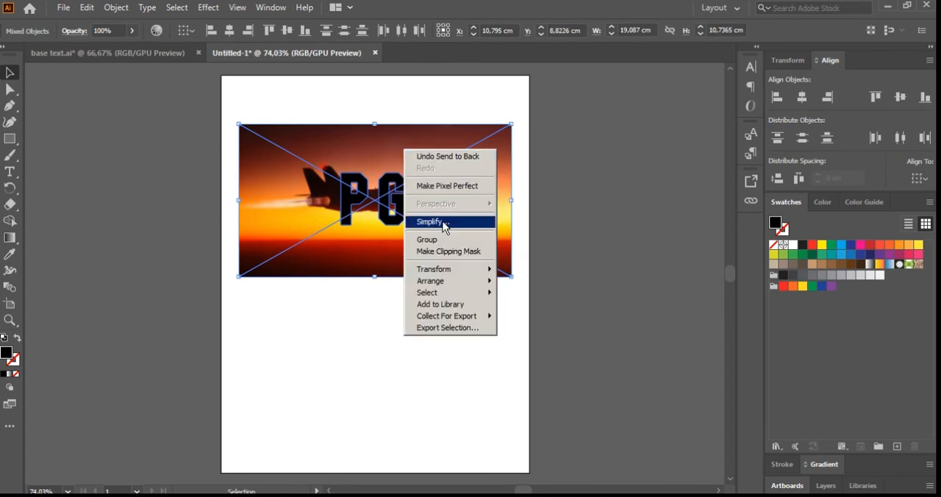
{"action": "left_click", "coordinate": [442, 251]}
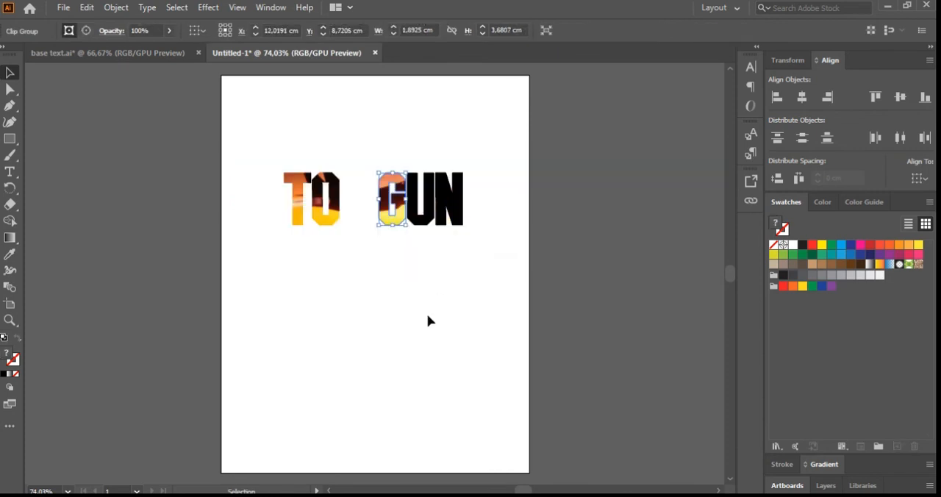
{"action": "key", "text": "ctrl+z"}
{"action": "left_click", "coordinate": [428, 321]}
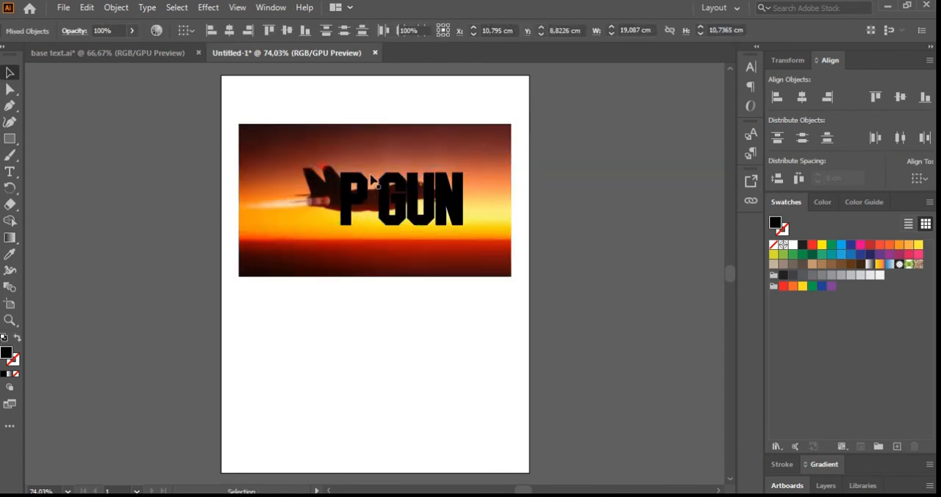
Step: Make a clipping mask from only the letter P and the jet image behind it
{"action": "left_click", "coordinate": [361, 181]}
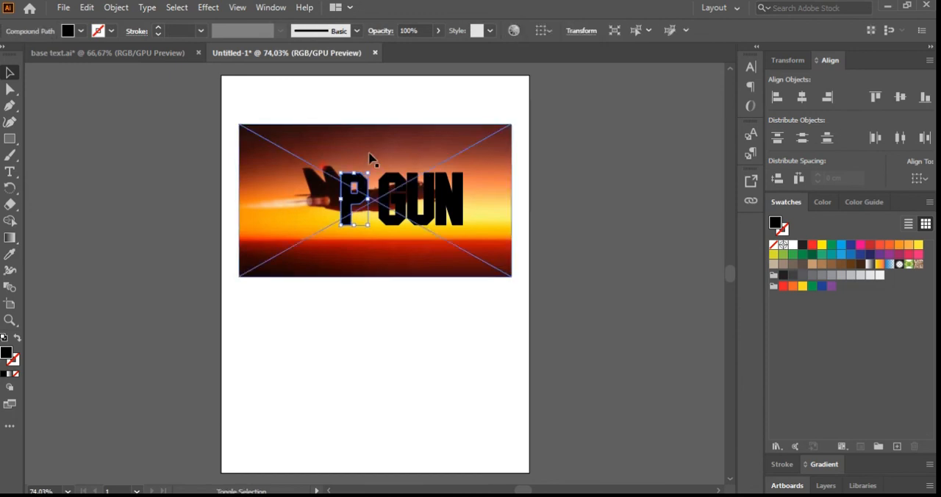
{"action": "left_click", "coordinate": [369, 158], "text": "shift"}
{"action": "right_click", "coordinate": [370, 153]}
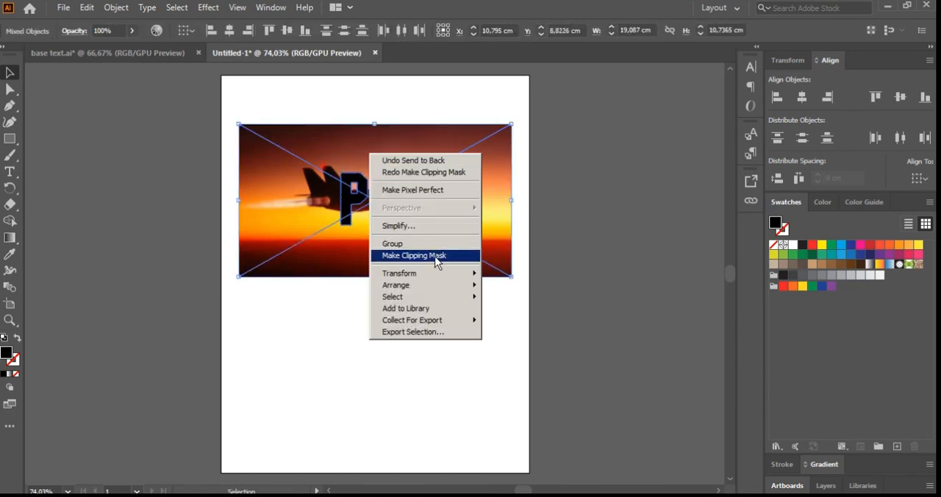
{"action": "left_click", "coordinate": [436, 257]}
{"action": "left_click", "coordinate": [425, 318]}
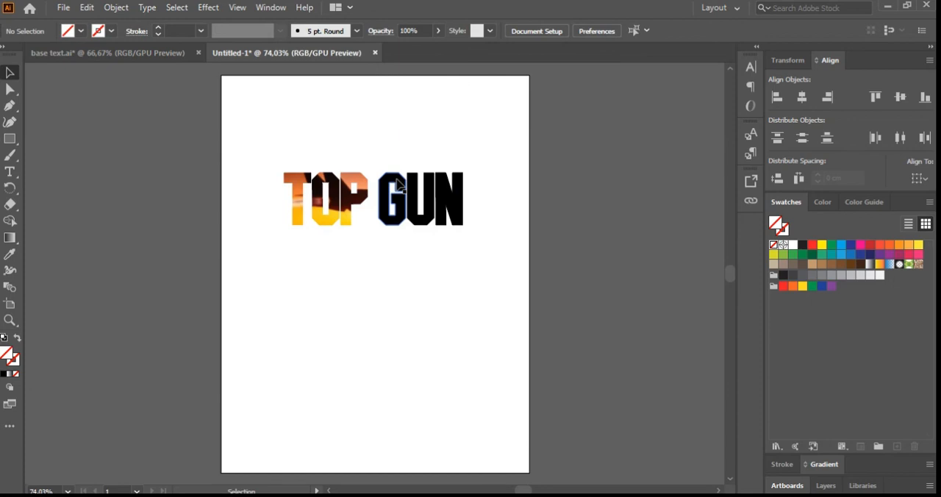
Step: Paste the jet image in place again and send it to the back, behind the word GUN
{"action": "key", "text": "ctrl+f"}
{"action": "left_click", "coordinate": [414, 314]}
{"action": "right_click", "coordinate": [413, 171]}
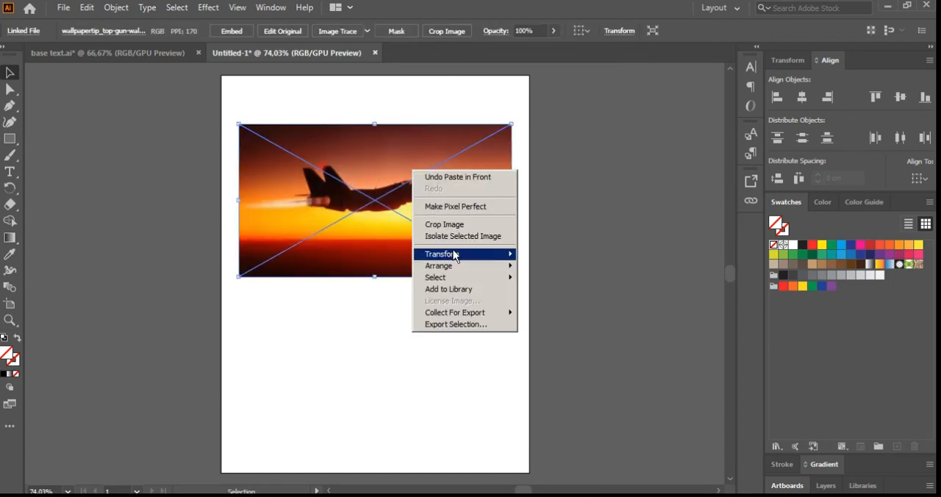
{"action": "mouse_move", "coordinate": [456, 266]}
{"action": "left_click", "coordinate": [560, 303]}
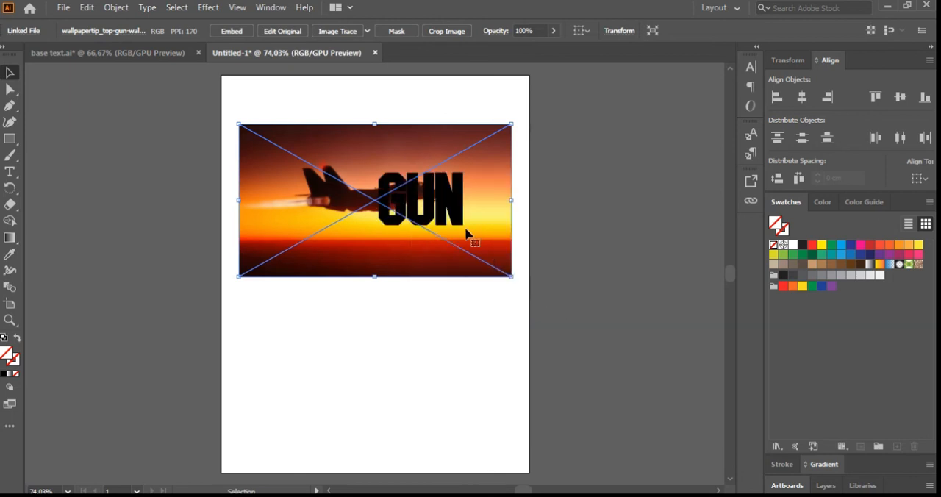
{"action": "left_click", "coordinate": [404, 105]}
Step: Mask the jet image with the letter G using a clipping mask
{"action": "left_click", "coordinate": [401, 181]}
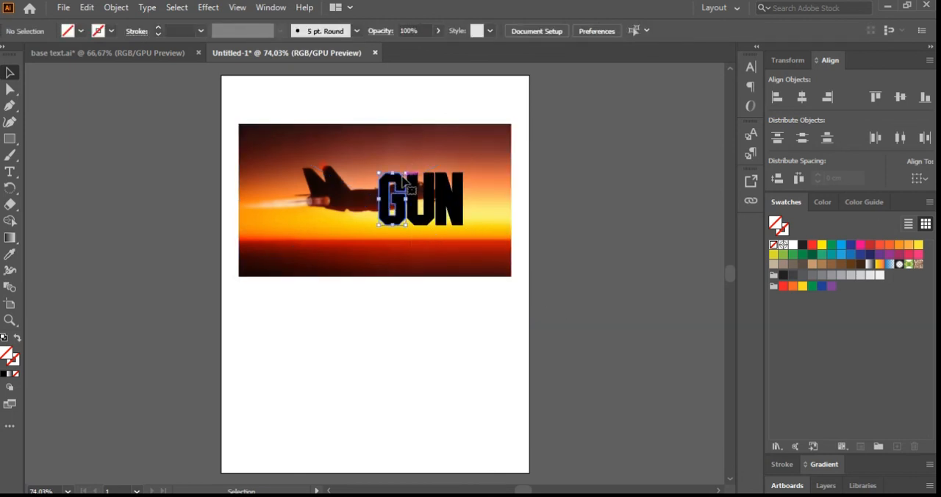
{"action": "left_click", "coordinate": [413, 152], "text": "shift"}
{"action": "right_click", "coordinate": [412, 153]}
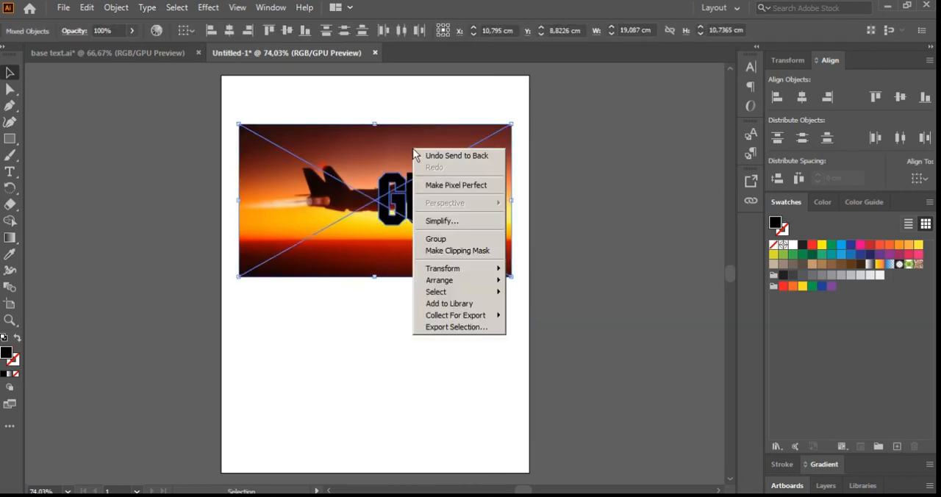
{"action": "left_click", "coordinate": [465, 250]}
{"action": "left_click", "coordinate": [446, 319]}
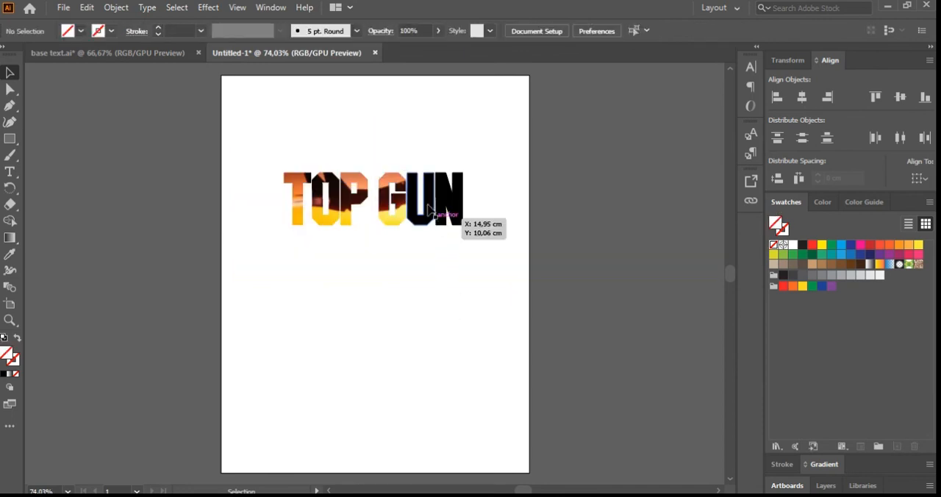
Step: Paste a further jet image copy in place and send it to the back, behind the letters U and N
{"action": "key", "text": "a"}
{"action": "key", "text": "ctrl+f"}
{"action": "key", "text": "v"}
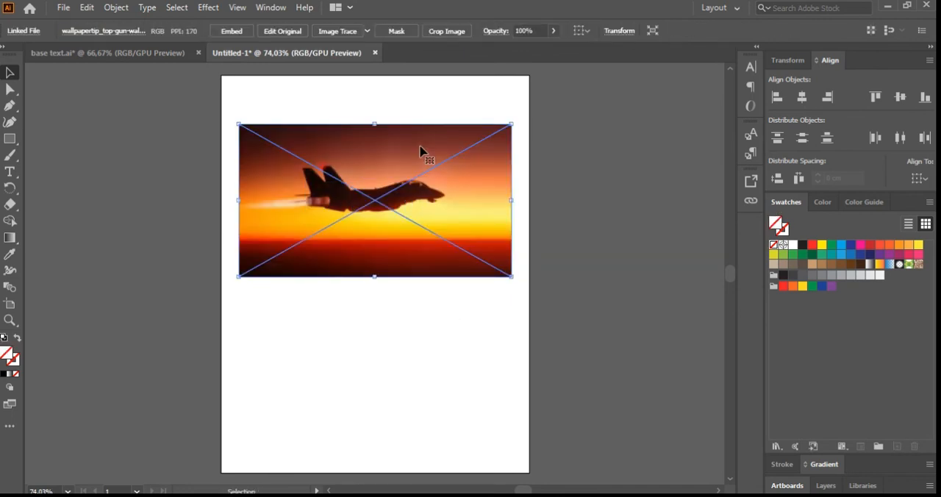
{"action": "right_click", "coordinate": [420, 149]}
{"action": "mouse_move", "coordinate": [466, 243]}
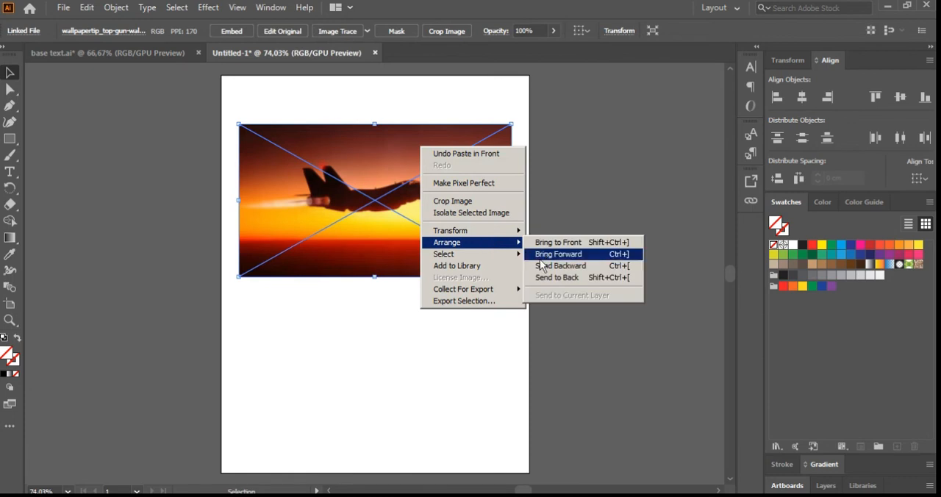
{"action": "left_click", "coordinate": [570, 276]}
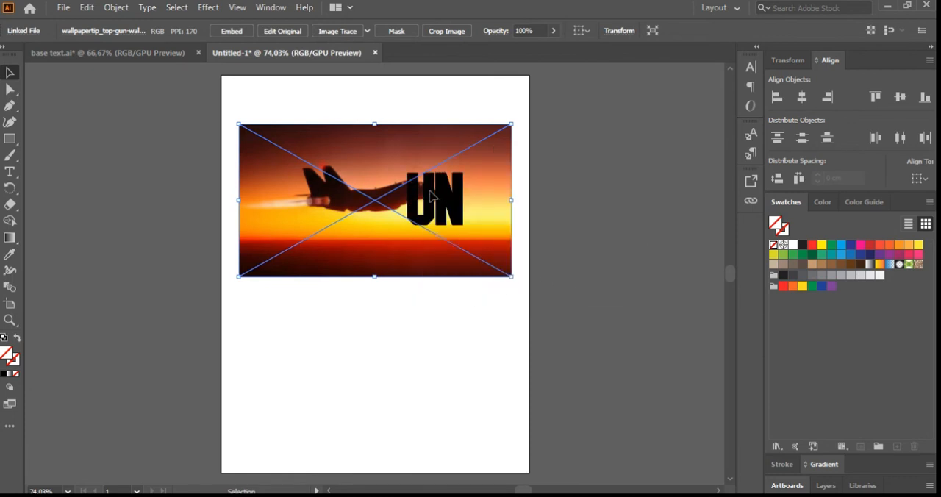
Step: Make a clipping mask from the letter U and the jet image so the photo fills that letter
{"action": "key", "text": "ctrl+2"}
{"action": "left_click", "coordinate": [434, 145], "text": "shift"}
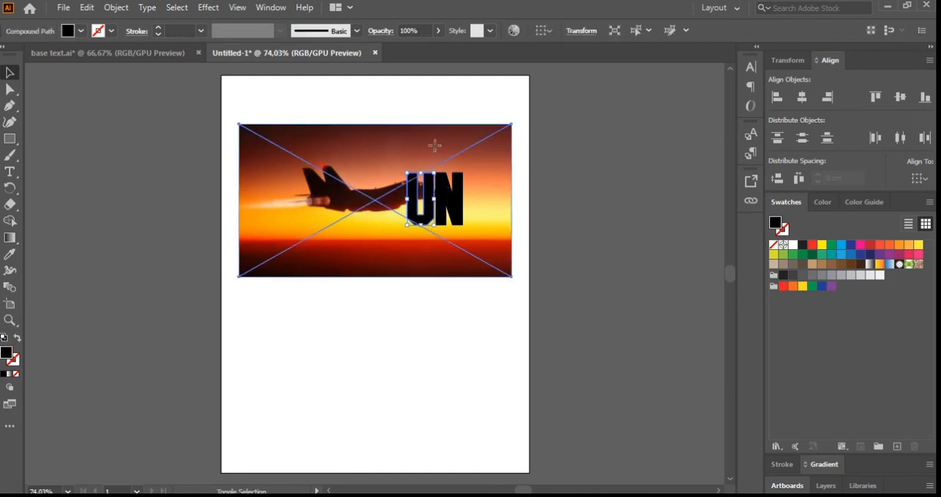
{"action": "right_click", "coordinate": [435, 146]}
{"action": "left_click", "coordinate": [485, 248]}
{"action": "left_click", "coordinate": [447, 329]}
Step: Paste one more jet image in place and send it to the back, behind the letter N
{"action": "key", "text": "ctrl+f"}
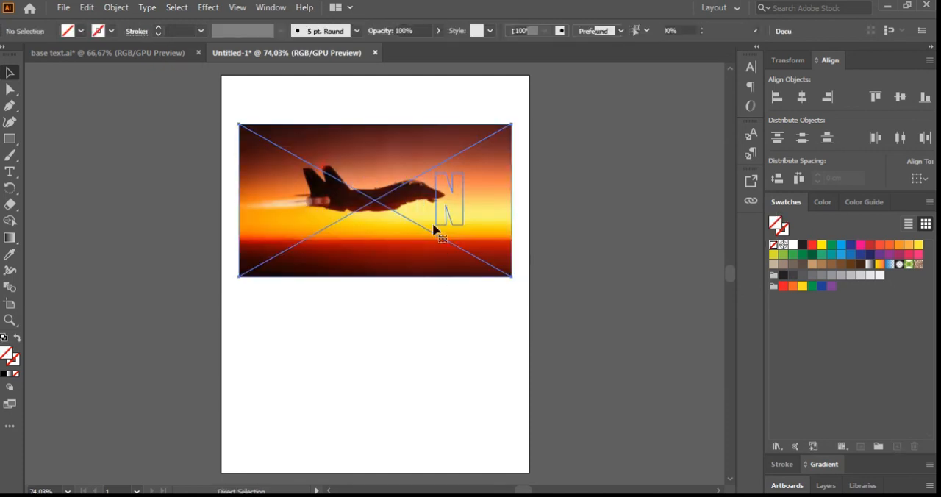
{"action": "right_click", "coordinate": [444, 149]}
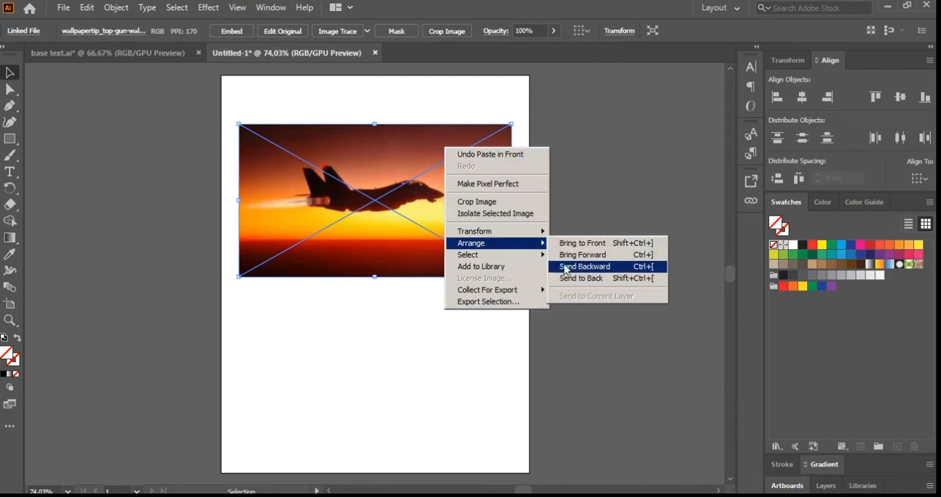
{"action": "left_click", "coordinate": [570, 266]}
{"action": "left_click", "coordinate": [475, 326]}
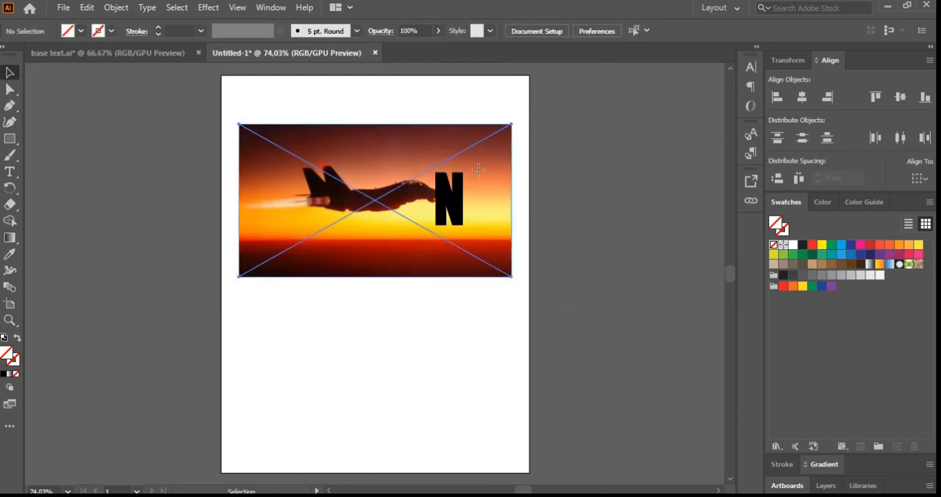
Step: Make a clipping mask from the letter N and the jet image to fill the last letter
{"action": "left_click", "coordinate": [471, 193]}
{"action": "left_click", "coordinate": [457, 200], "text": "shift"}
{"action": "right_click", "coordinate": [457, 200]}
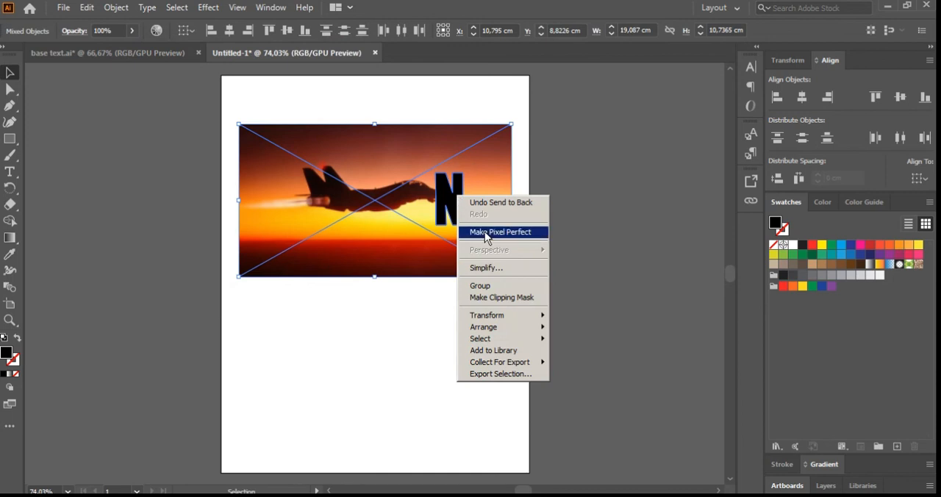
{"action": "left_click", "coordinate": [485, 299]}
{"action": "left_click", "coordinate": [473, 335]}
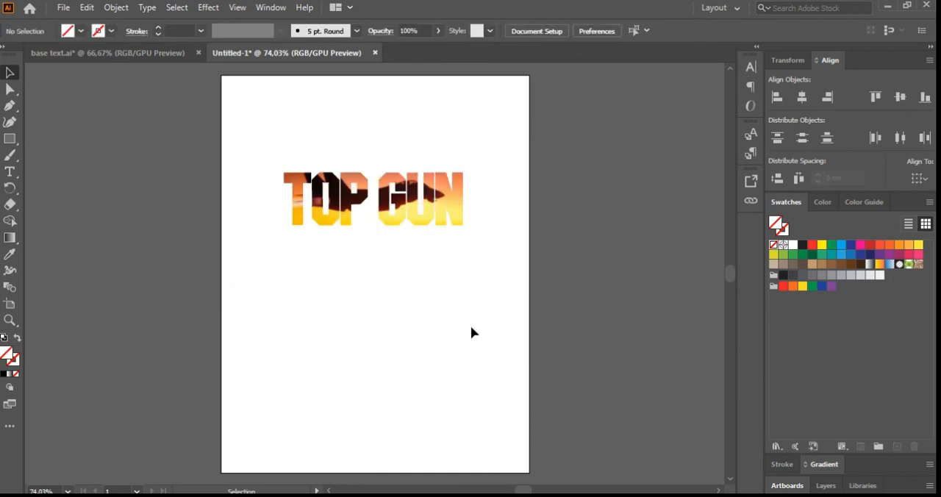
Step: Select all the masked TOP GUN letters and scale them up proportionally to about 17.69 by 5.22 cm, nearly spanning the artboard's width
{"action": "left_click_drag", "start_coordinate": [269, 142], "coordinate": [477, 259]}
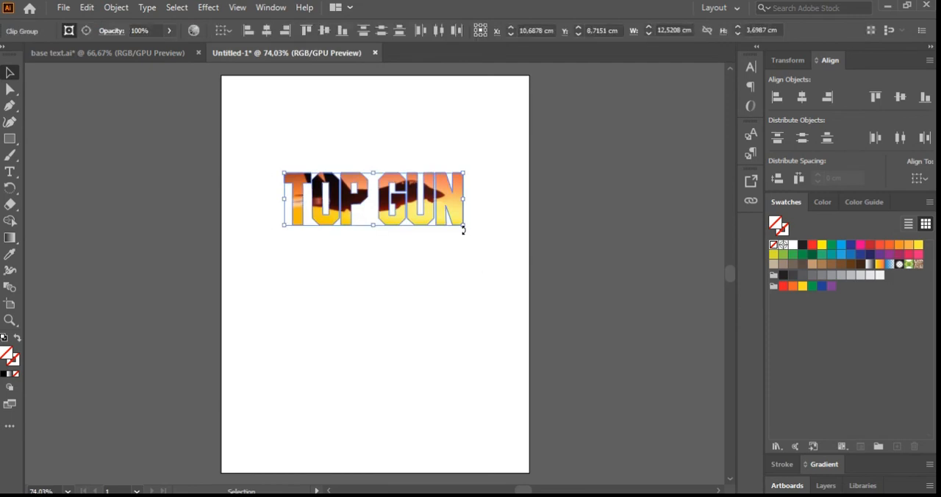
{"action": "left_click_drag", "start_coordinate": [465, 223], "coordinate": [501, 273]}
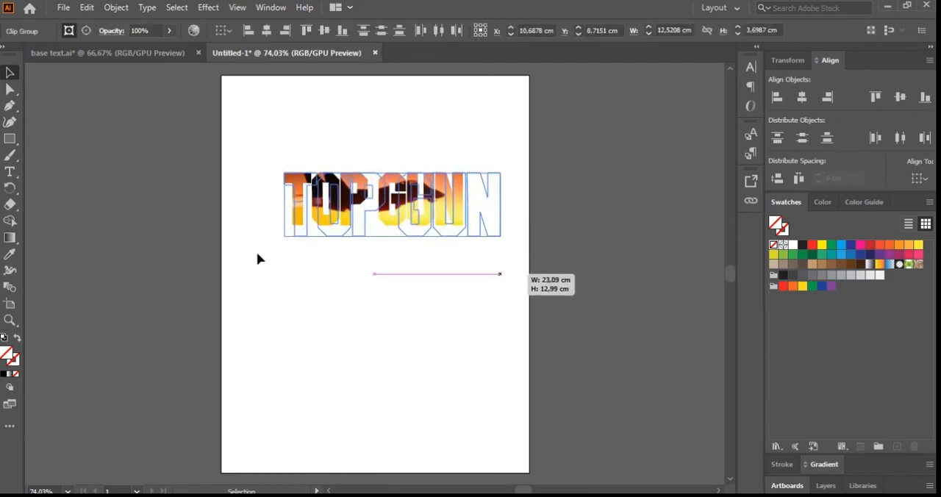
{"action": "left_click_drag", "start_coordinate": [284, 238], "coordinate": [247, 248]}
{"action": "left_click_drag", "start_coordinate": [387, 213], "coordinate": [388, 212]}
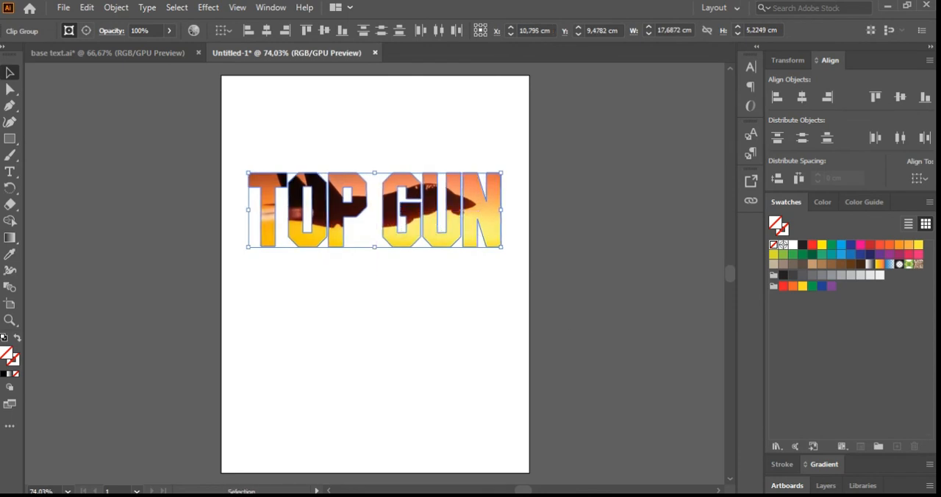